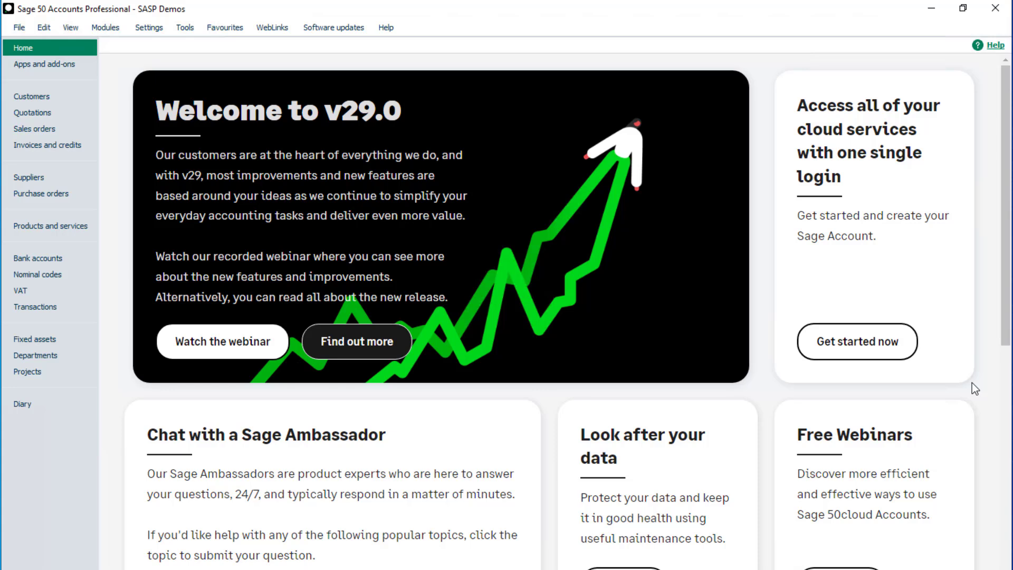
Open Company Preferences, enter the password, and go to the Supplier Payments tab
{"action": "left_click", "coordinate": [147, 30]}
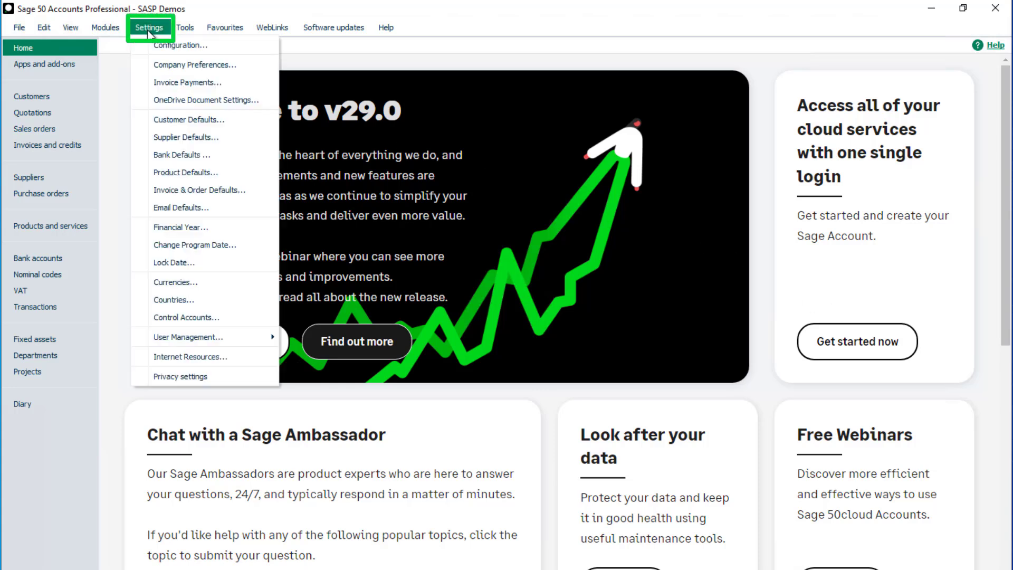
{"action": "left_click", "coordinate": [145, 64]}
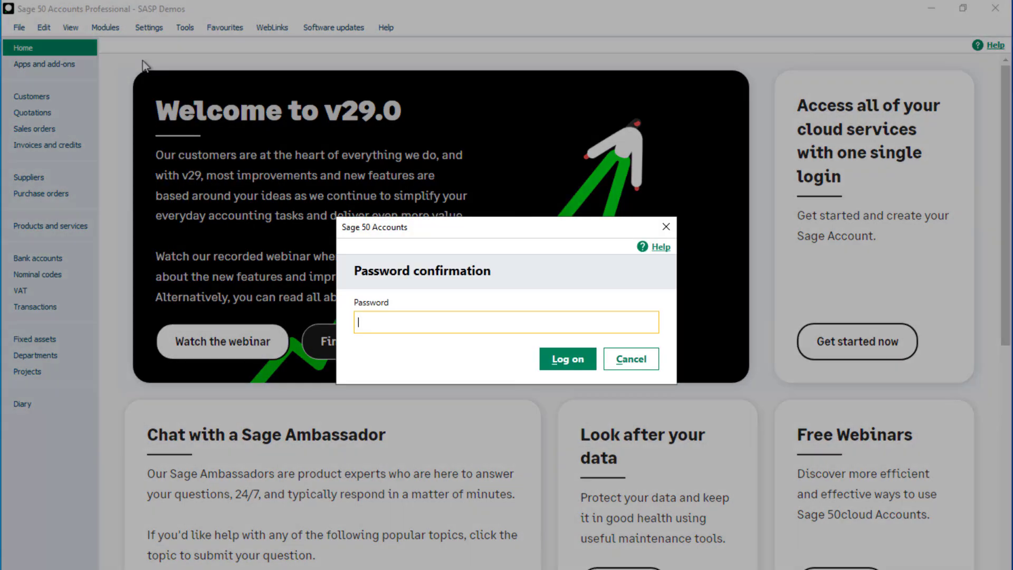
{"action": "type", "text": "a"}
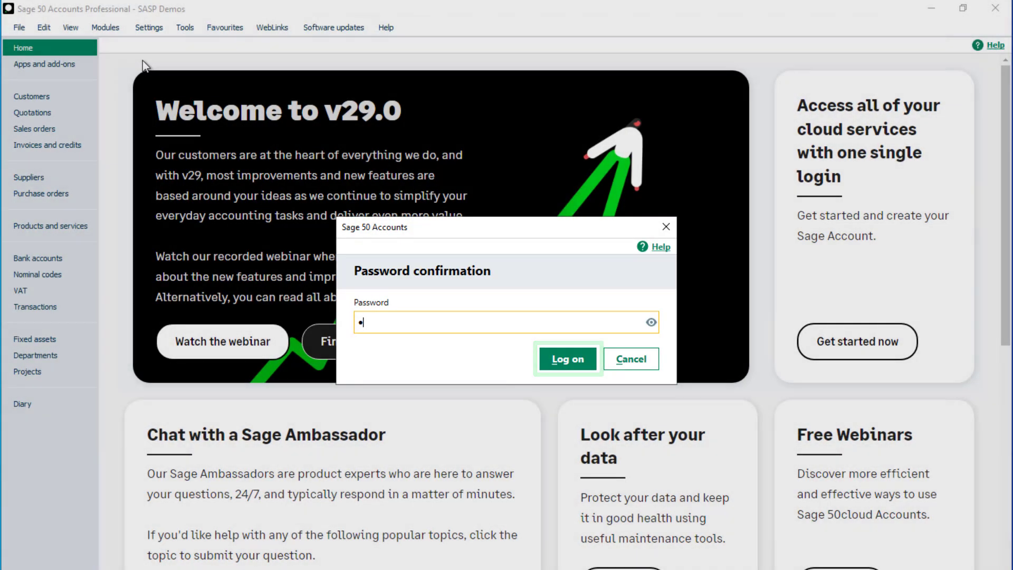
{"action": "key", "text": "Return"}
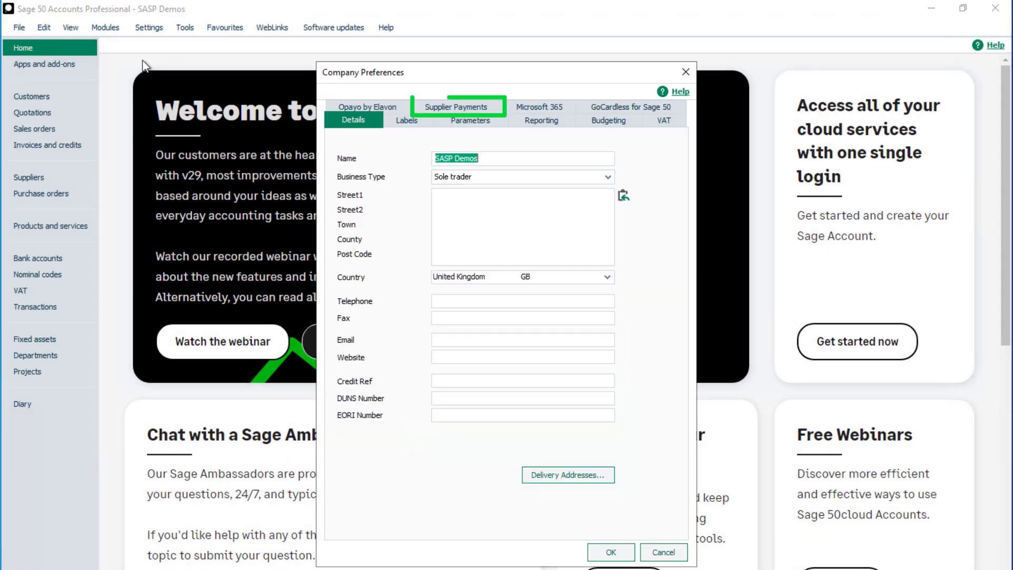
{"action": "left_click", "coordinate": [474, 110]}
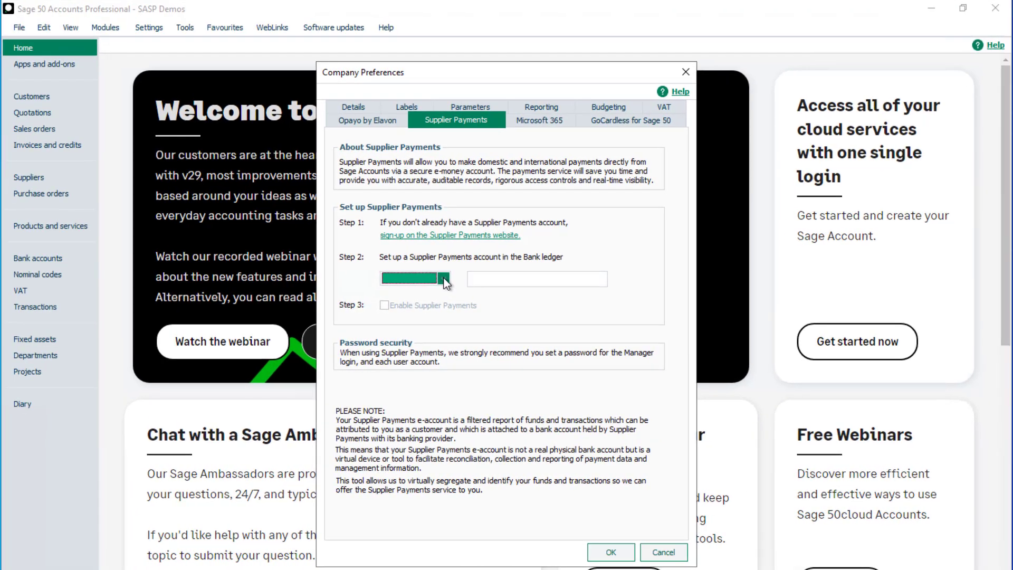
Create bank account 1201 'Supplier Payments e-account' and select it for Supplier Payments Step 2
{"action": "left_click", "coordinate": [143, 243]}
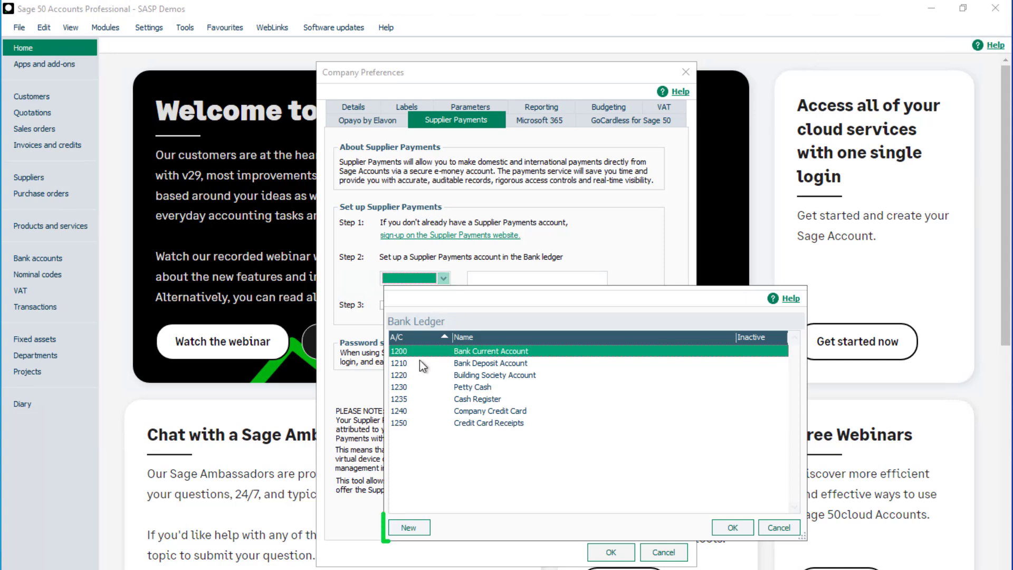
{"action": "left_click", "coordinate": [408, 527]}
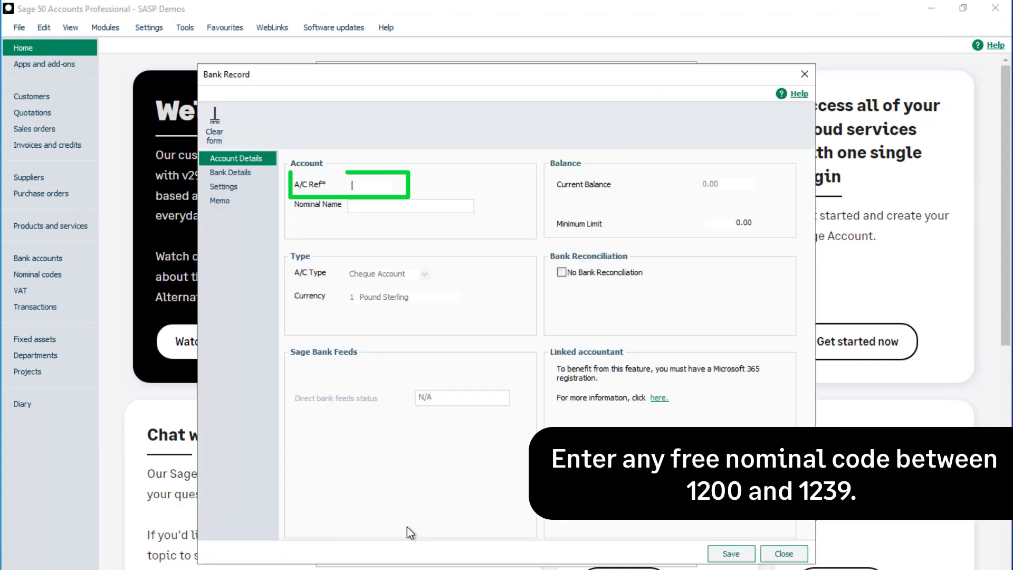
{"action": "type", "text": "1201"}
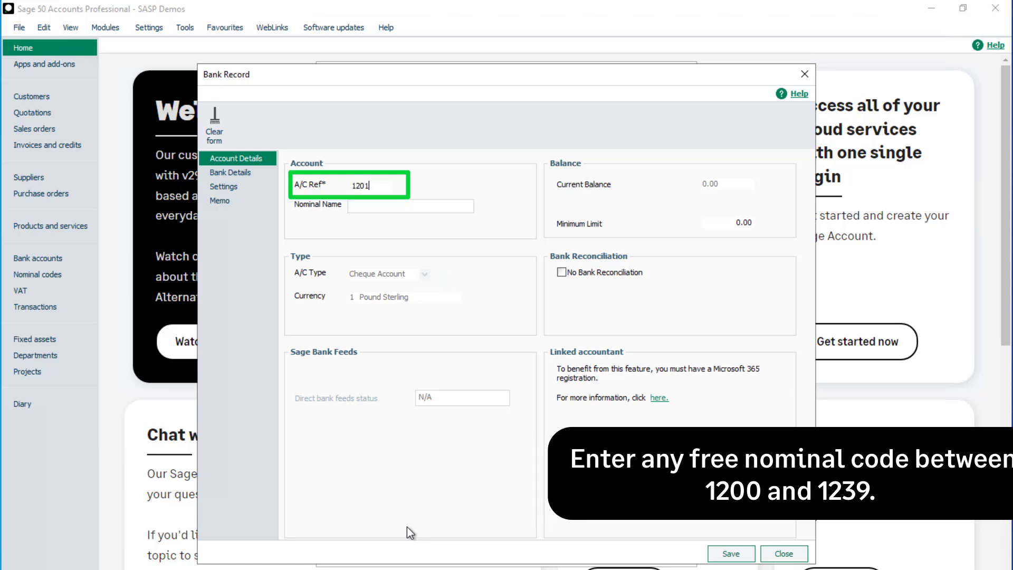
{"action": "key", "text": "Tab"}
{"action": "type", "text": "Supplier Payments e-account"}
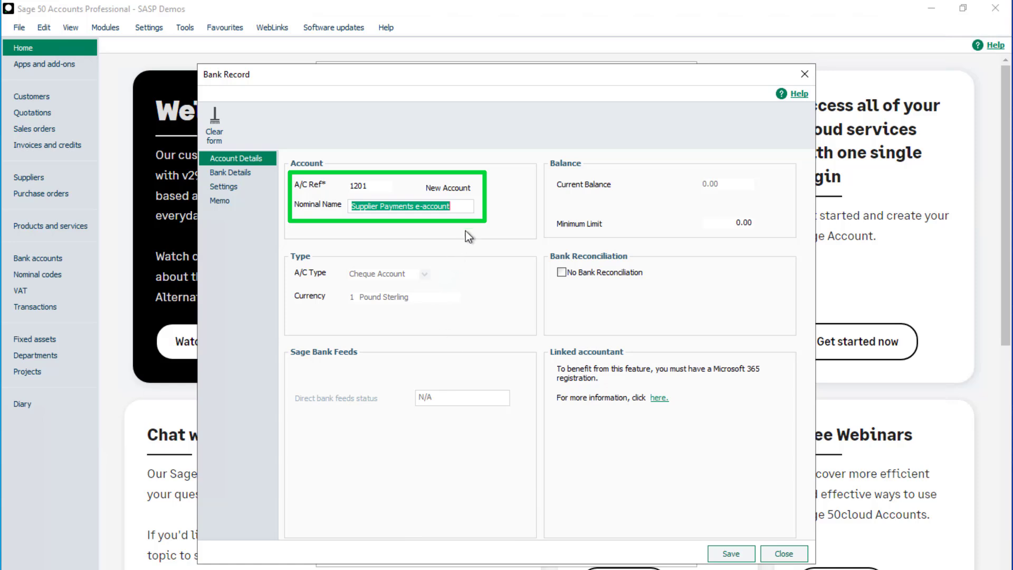
{"action": "left_click", "coordinate": [467, 208]}
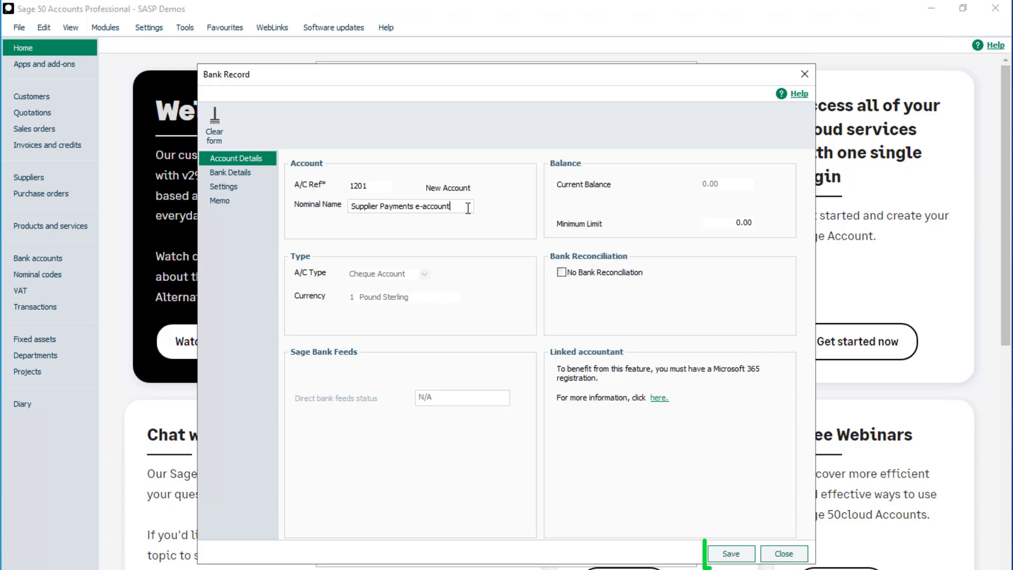
{"action": "left_click", "coordinate": [730, 554]}
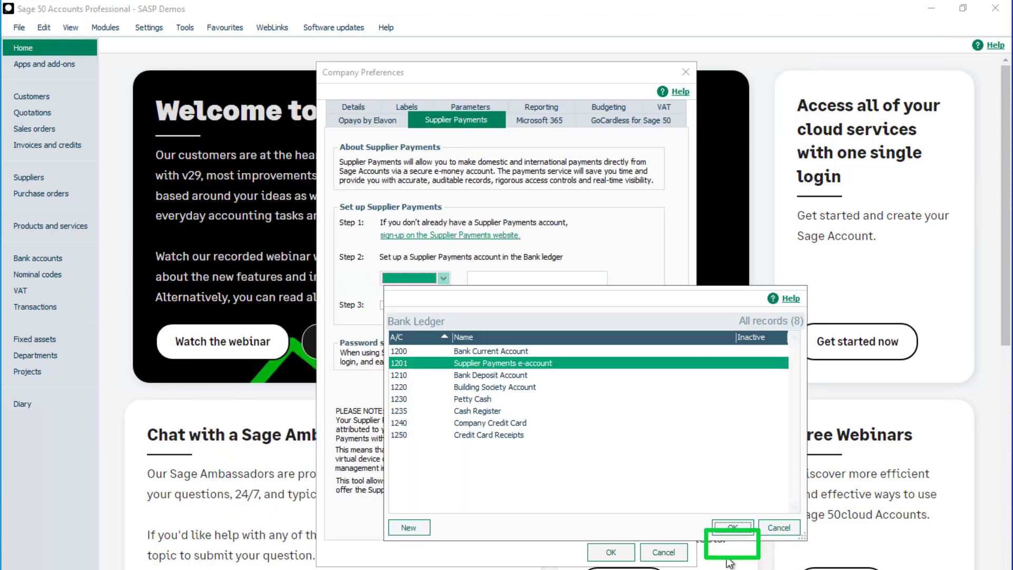
{"action": "left_click", "coordinate": [732, 527]}
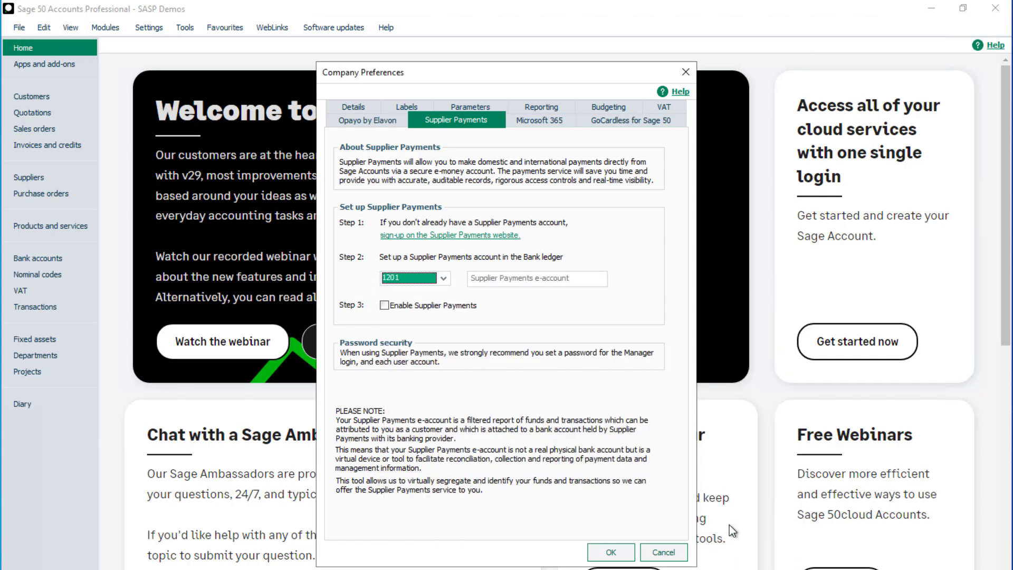
Tick Enable Supplier Payments, sign in to Sage, then certify and link the business's account
{"action": "left_click", "coordinate": [384, 306]}
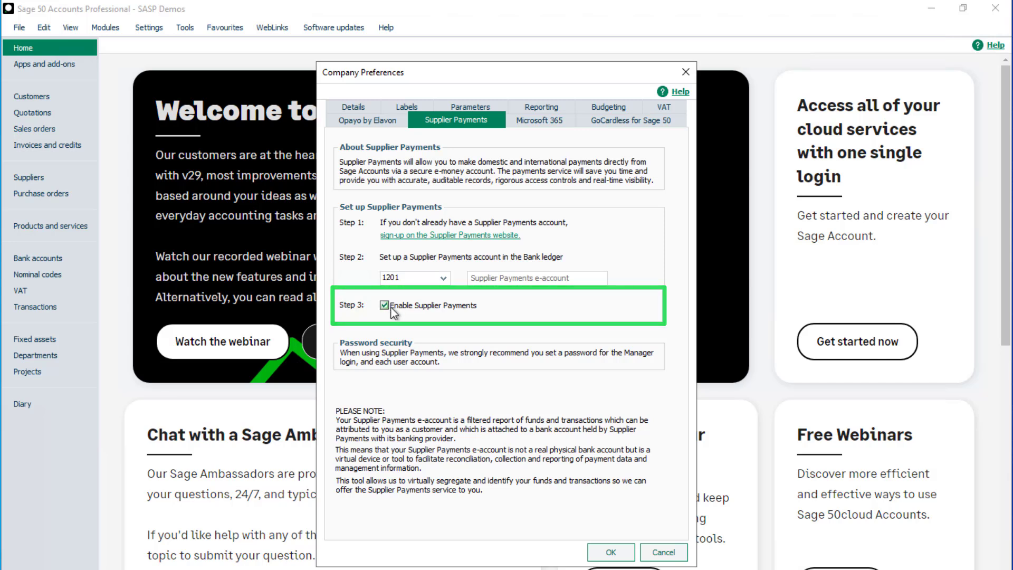
{"action": "left_click", "coordinate": [610, 552]}
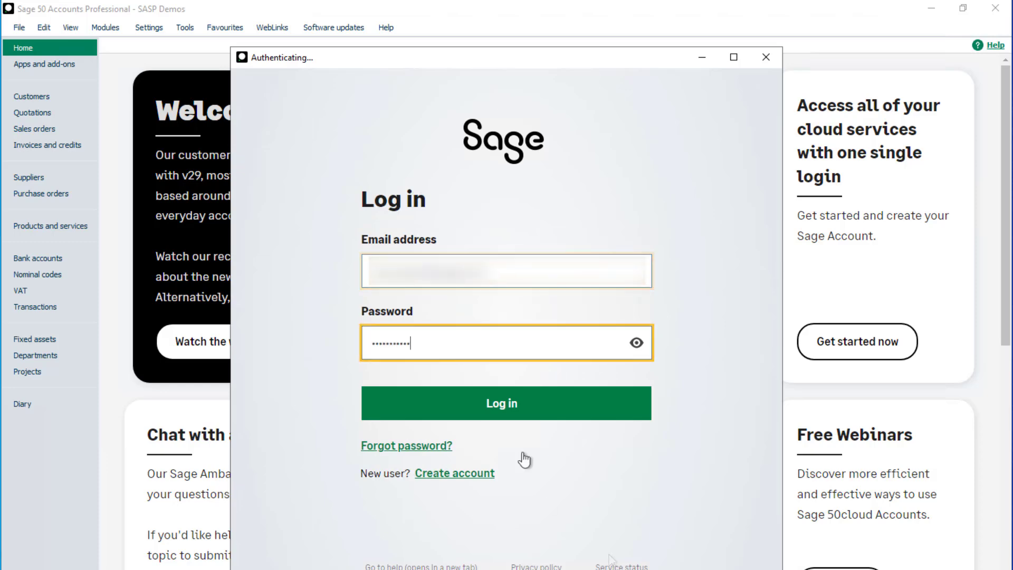
{"action": "left_click", "coordinate": [506, 407]}
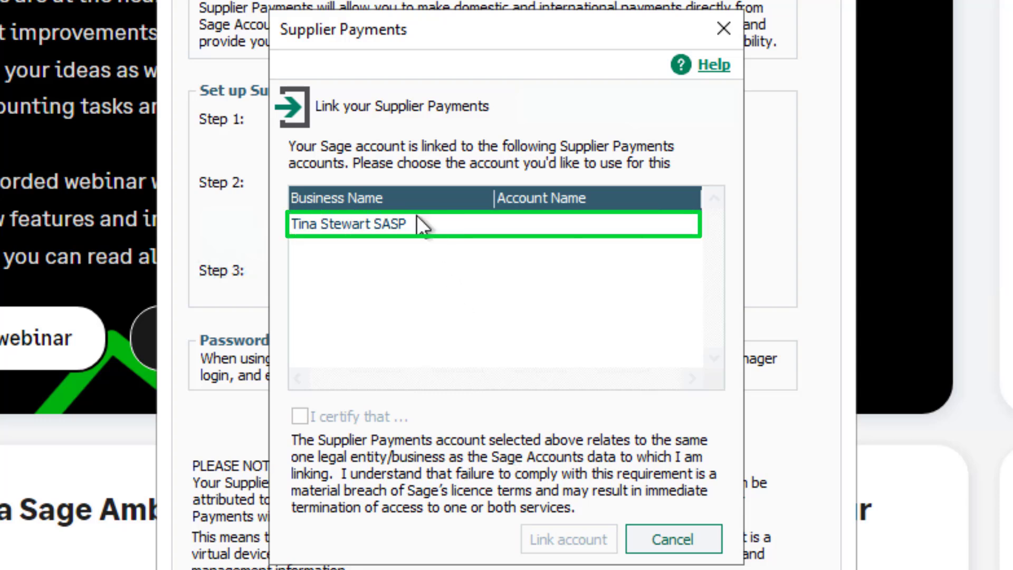
{"action": "left_click", "coordinate": [366, 222]}
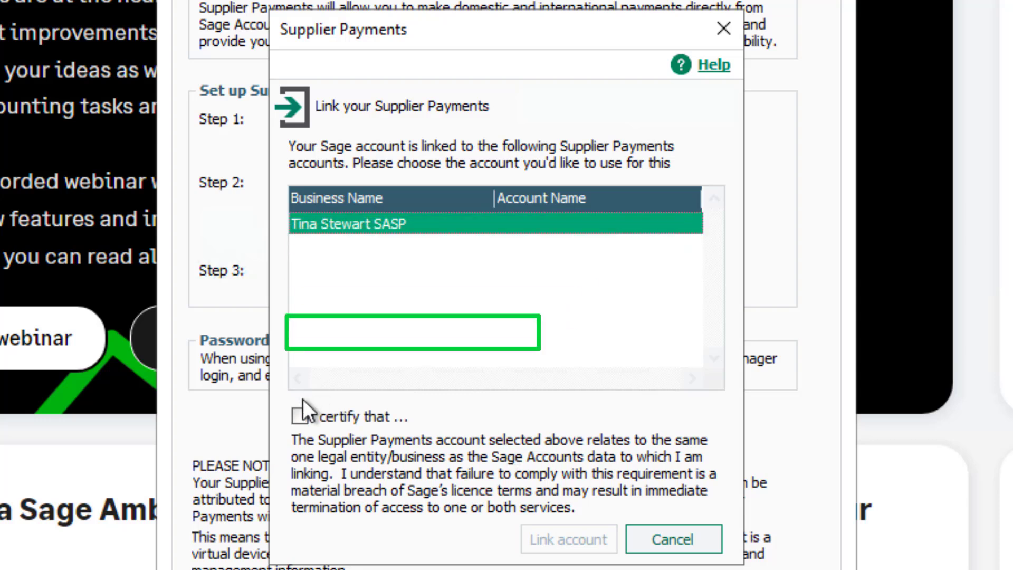
{"action": "left_click", "coordinate": [299, 414]}
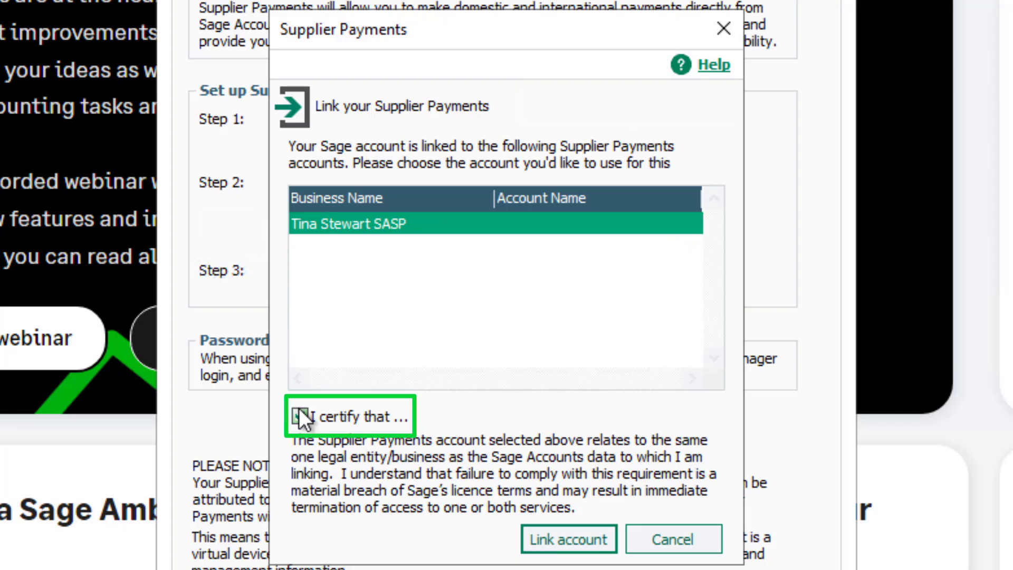
{"action": "left_click", "coordinate": [585, 540]}
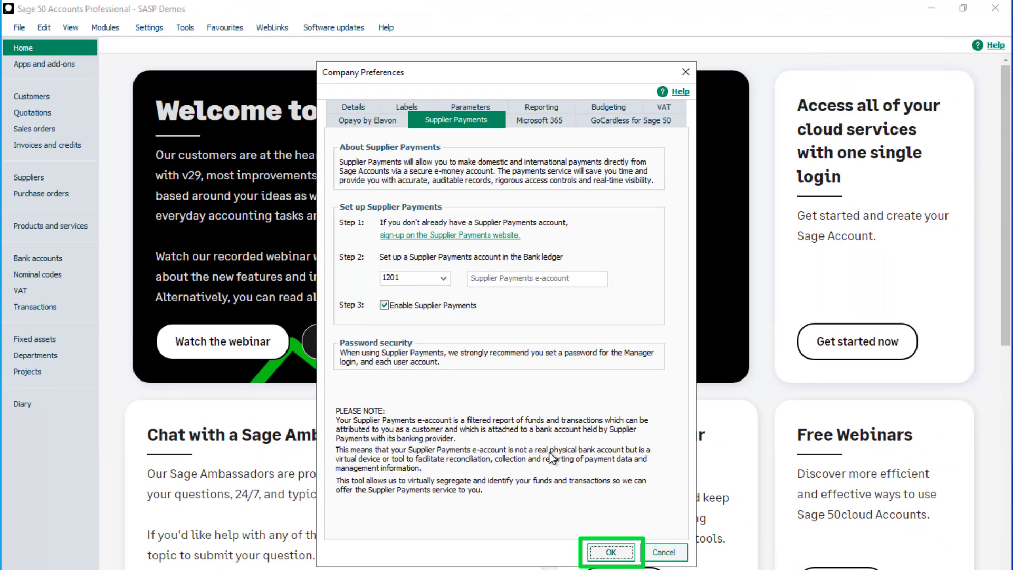
Save the company preferences with OK, then open the Suppliers list
{"action": "left_click", "coordinate": [617, 552]}
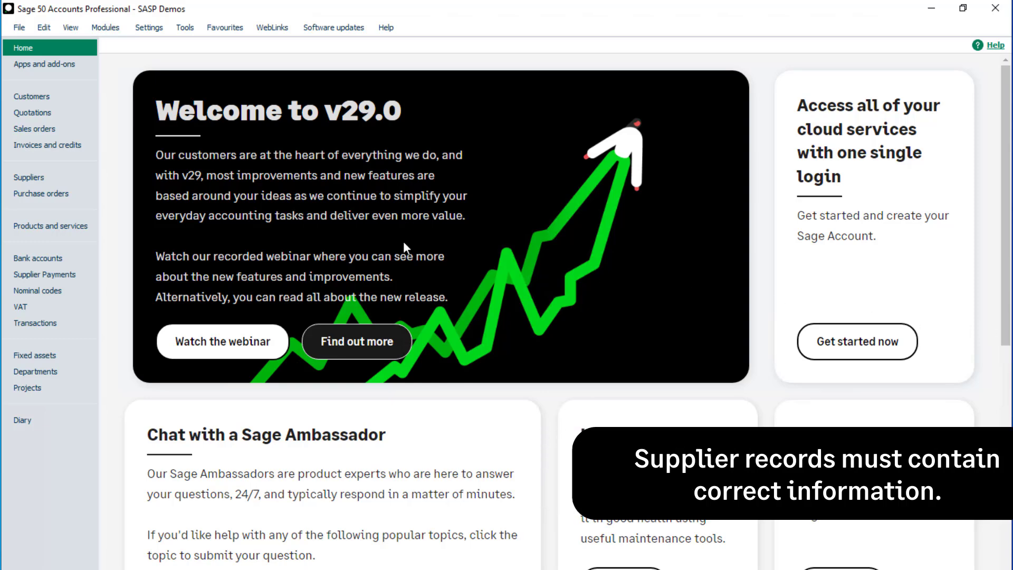
{"action": "left_click", "coordinate": [37, 177]}
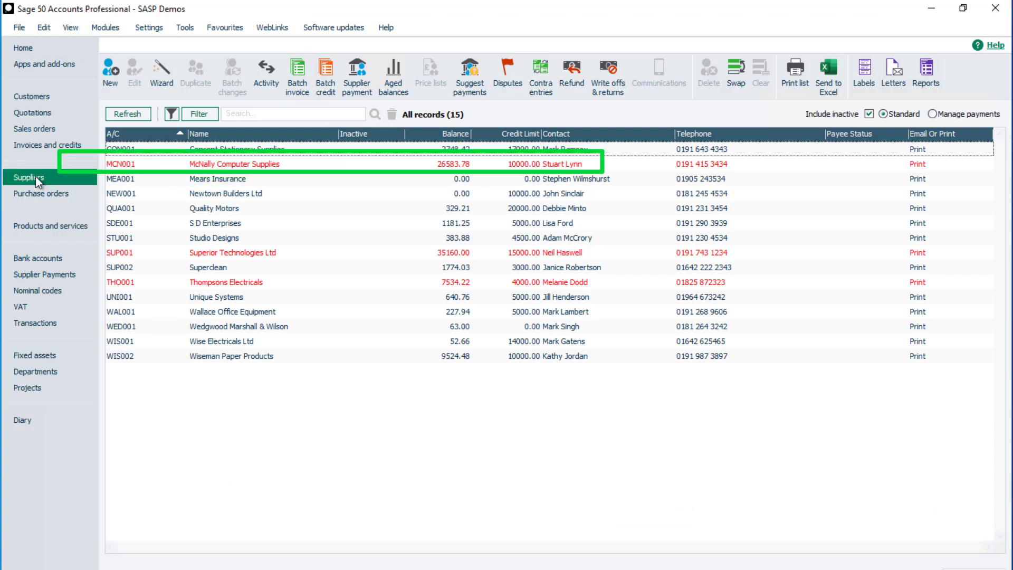
Select supplier CON001, Concept Stationery Supplies, and open its record for editing
{"action": "left_click", "coordinate": [174, 153]}
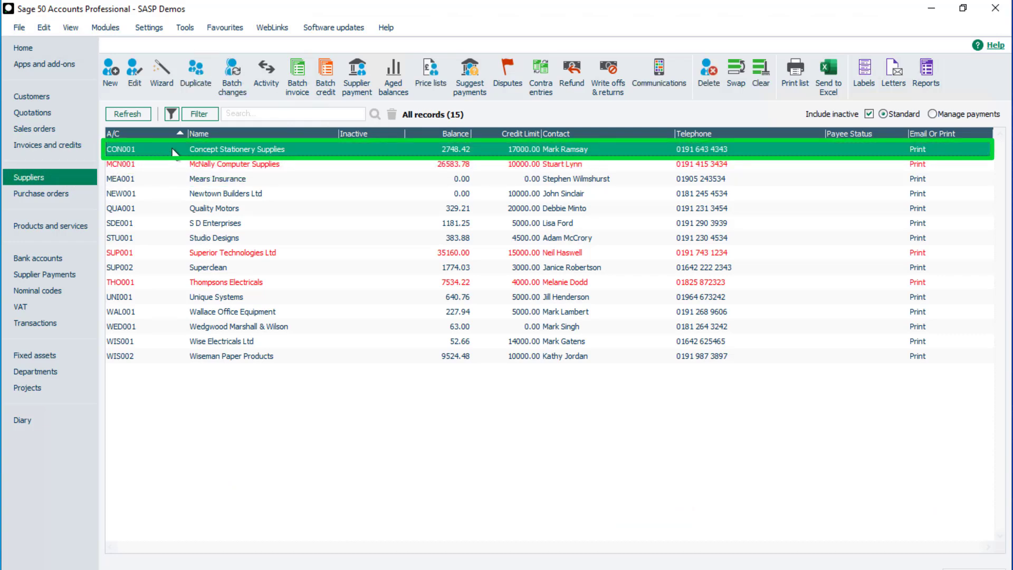
{"action": "left_click", "coordinate": [133, 80]}
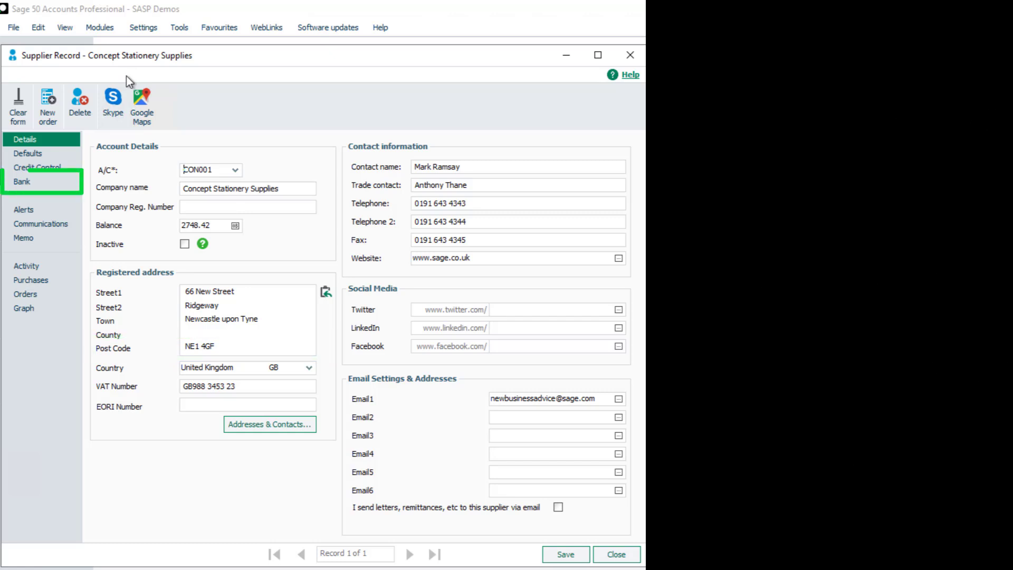
Check Concept Stationery Supplies' bank details and BACS/SEPA payment method, then save and close
{"action": "left_click", "coordinate": [29, 178]}
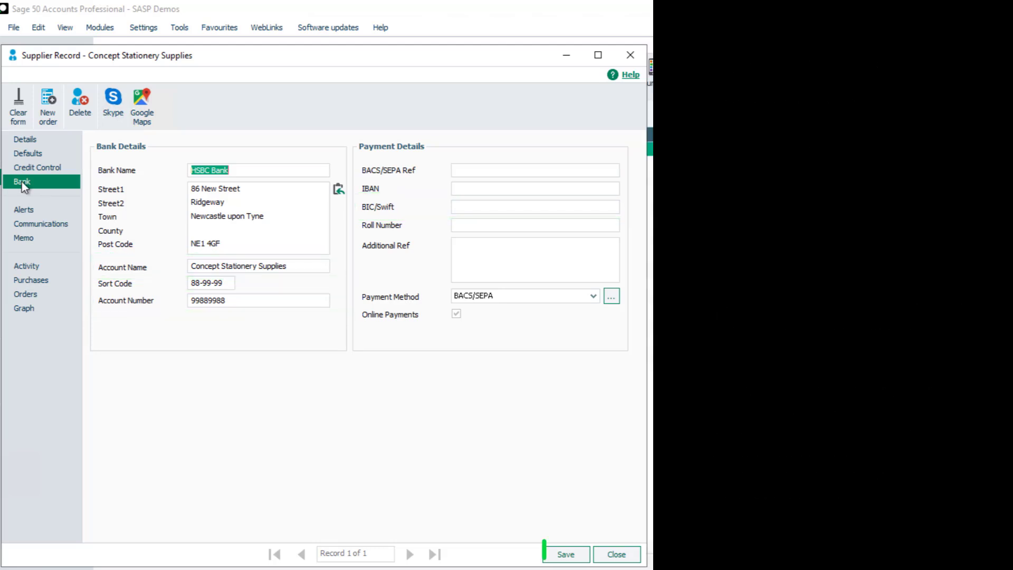
{"action": "left_click", "coordinate": [573, 554]}
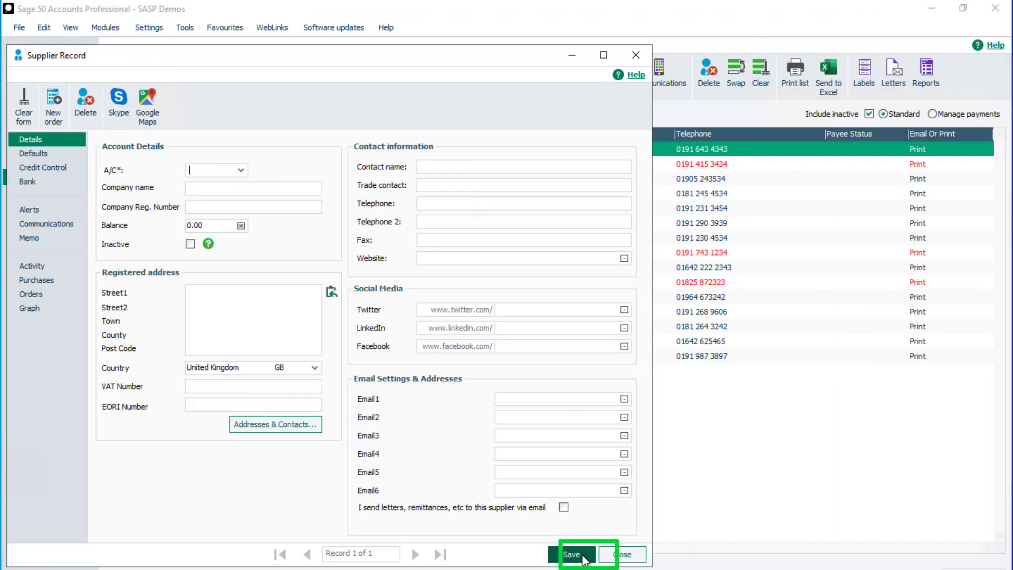
{"action": "left_click", "coordinate": [637, 558]}
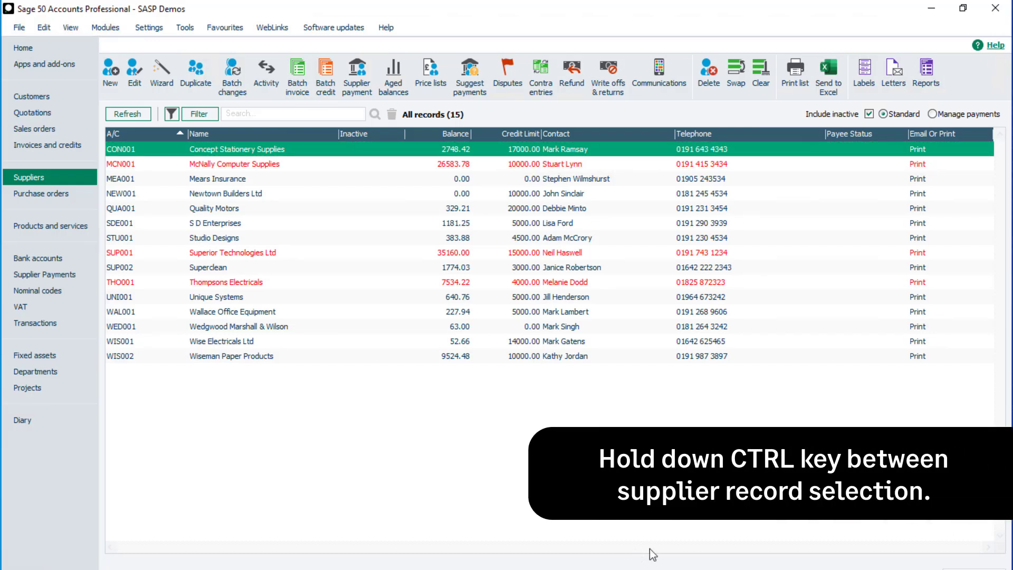
Select all 15 suppliers by clearing the selection and swapping it
{"action": "left_click", "coordinate": [521, 209], "text": "ctrl"}
{"action": "left_click", "coordinate": [499, 238], "text": "ctrl"}
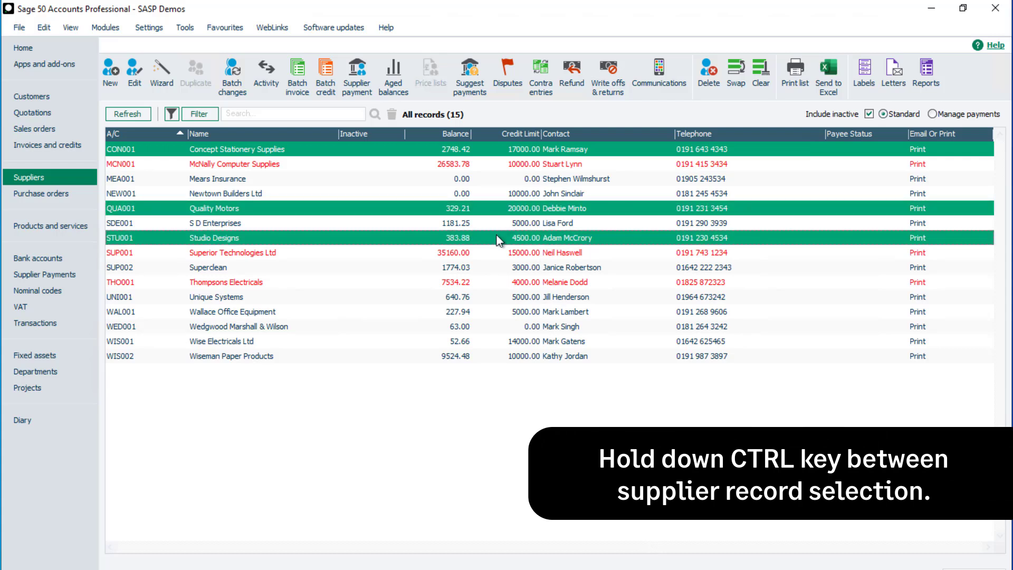
{"action": "left_click", "coordinate": [480, 268], "text": "ctrl"}
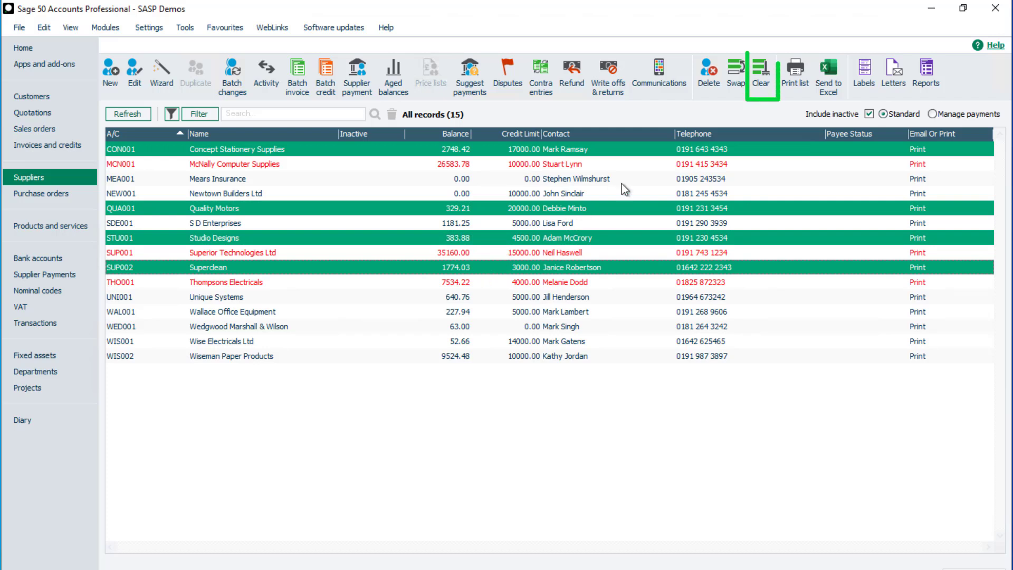
{"action": "left_click", "coordinate": [761, 76]}
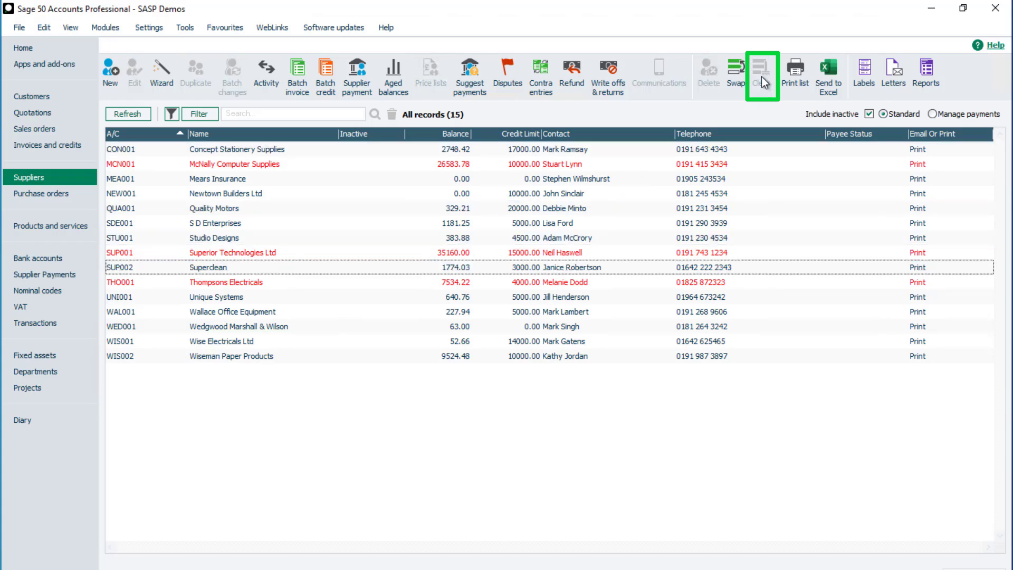
{"action": "left_click", "coordinate": [733, 76]}
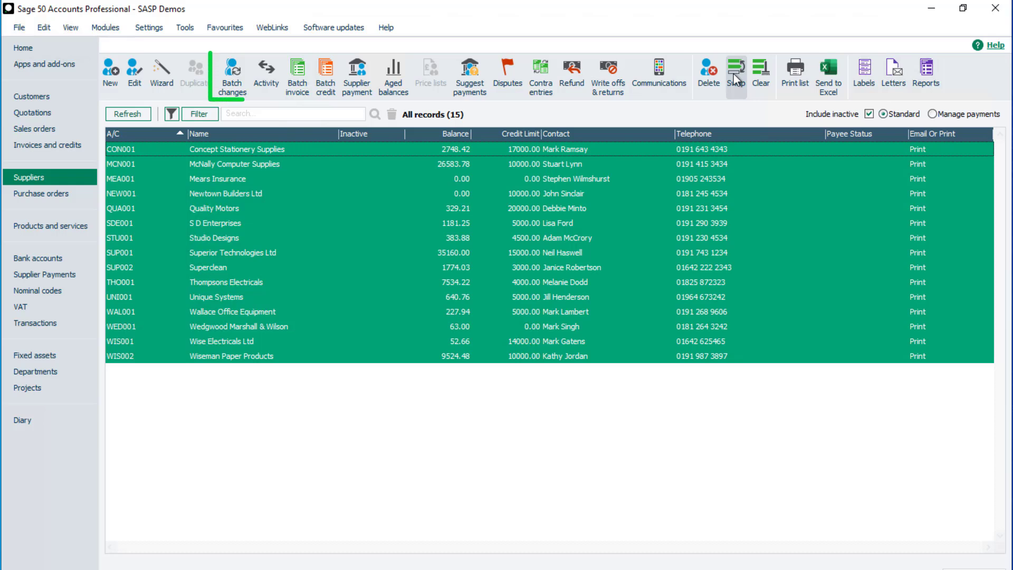
Batch-change all 15 suppliers' Payment Method to Supplier Payments and confirm the save
{"action": "left_click", "coordinate": [236, 84]}
{"action": "left_click", "coordinate": [28, 184]}
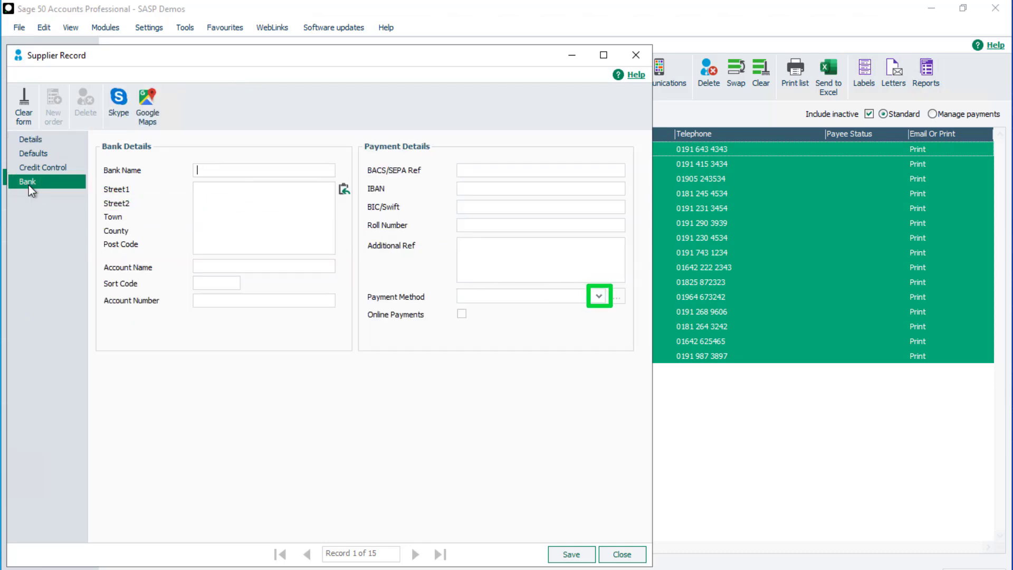
{"action": "left_click", "coordinate": [599, 296]}
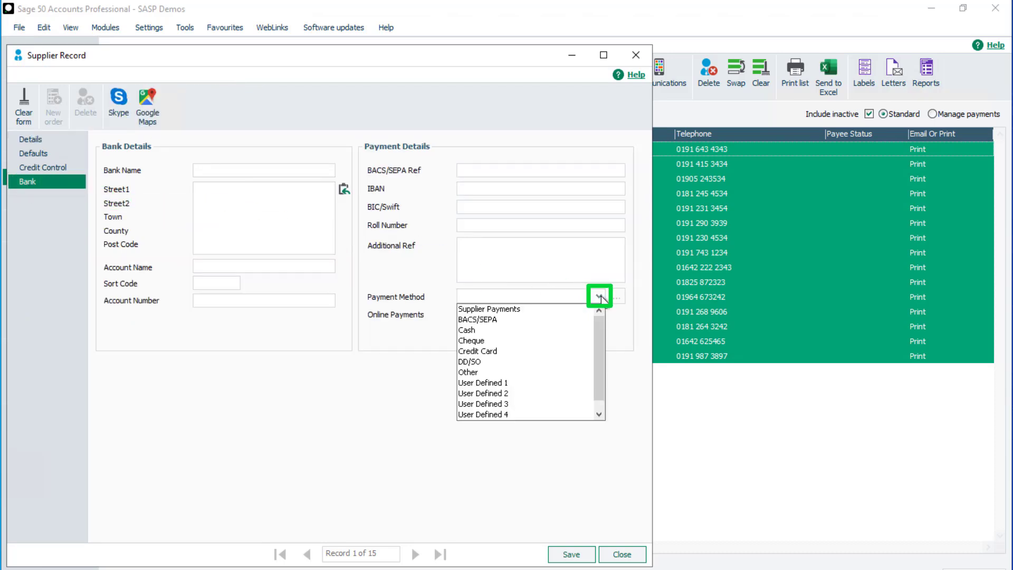
{"action": "left_click", "coordinate": [560, 307]}
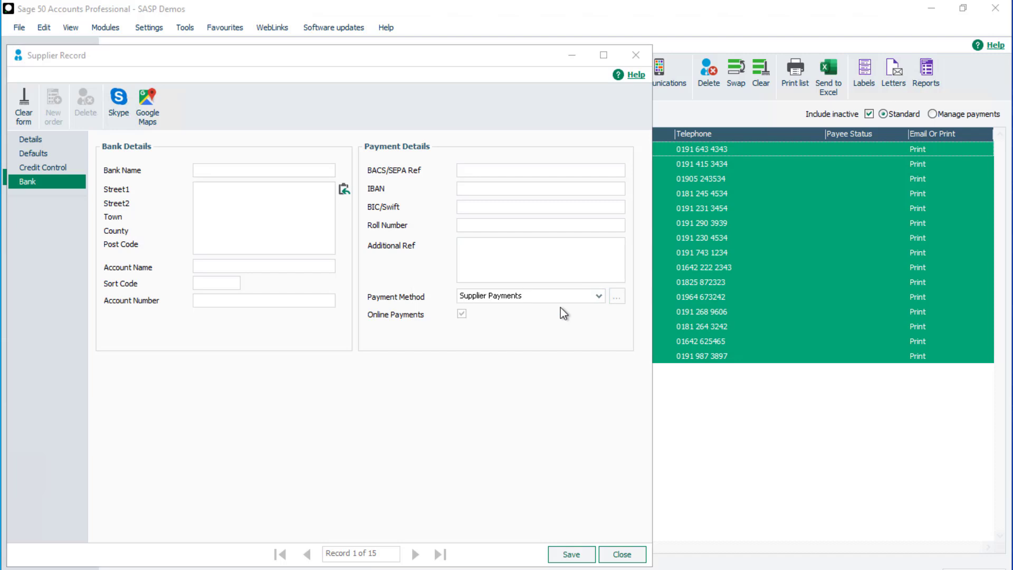
{"action": "left_click", "coordinate": [572, 554]}
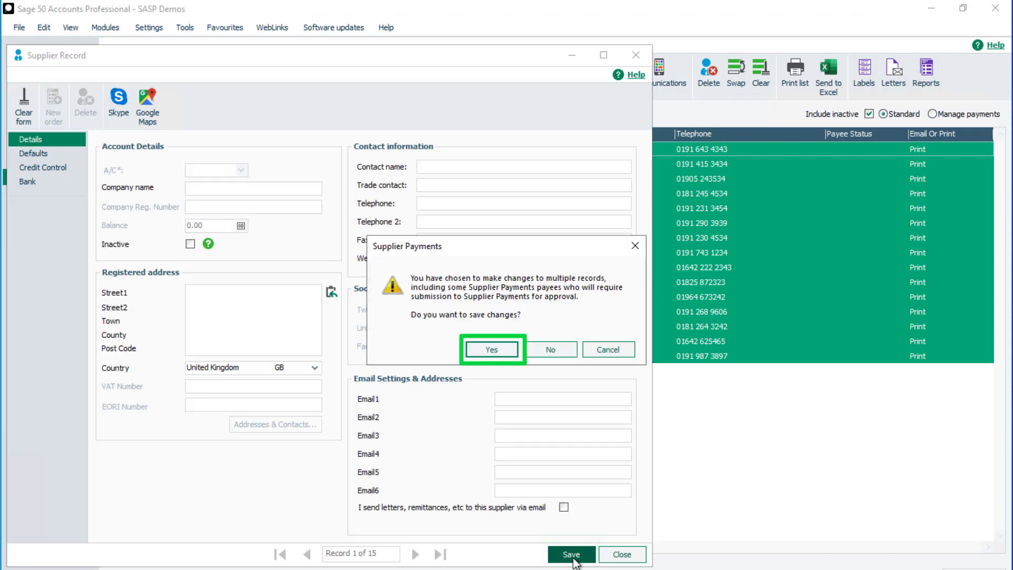
{"action": "left_click", "coordinate": [491, 350]}
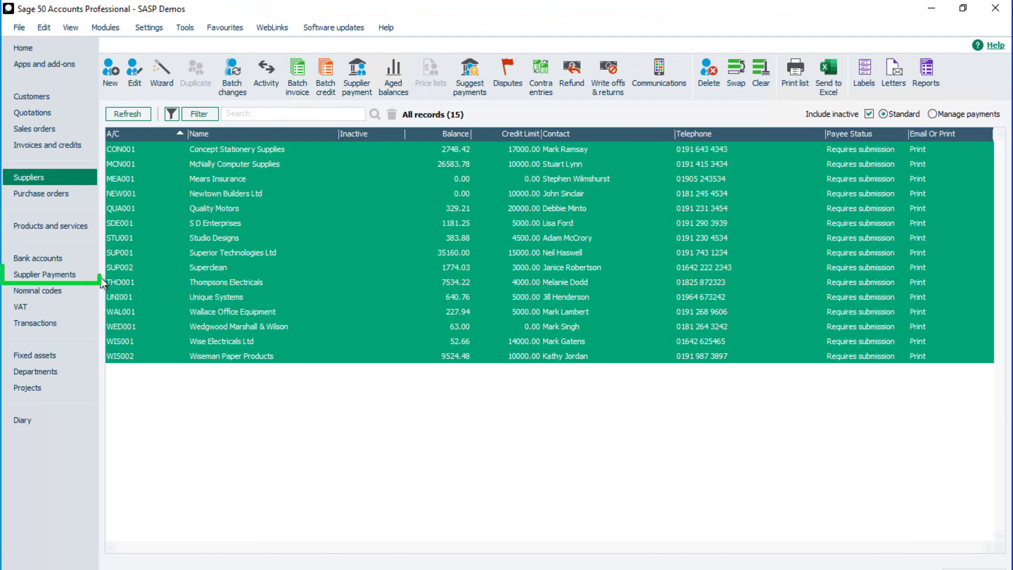
Submit every payee in the dashboard's '15 require submission' list, Concept Stationery through Wallace Office Equipment
{"action": "left_click", "coordinate": [70, 275]}
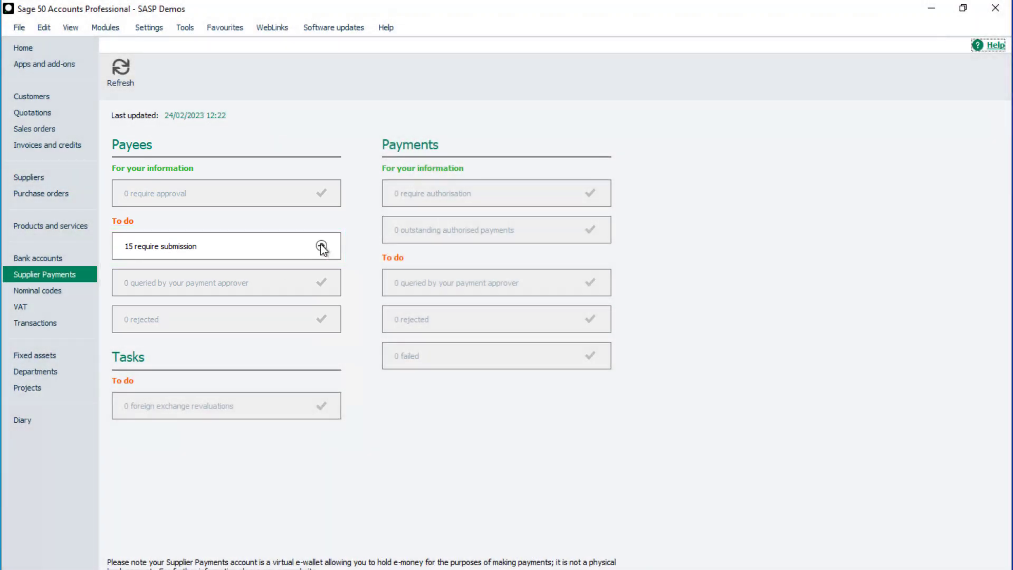
{"action": "left_click", "coordinate": [322, 247]}
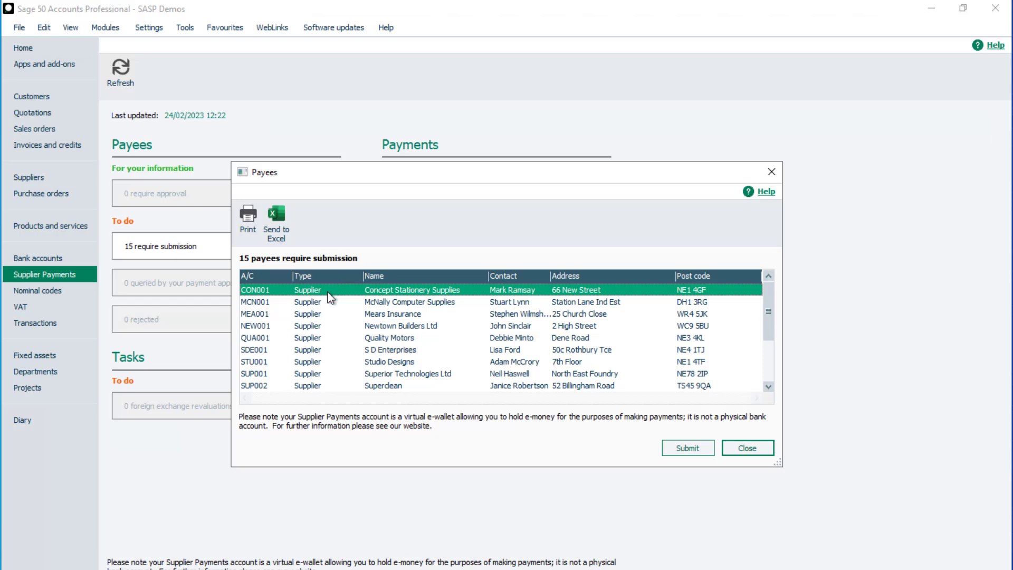
{"action": "left_click", "coordinate": [701, 447]}
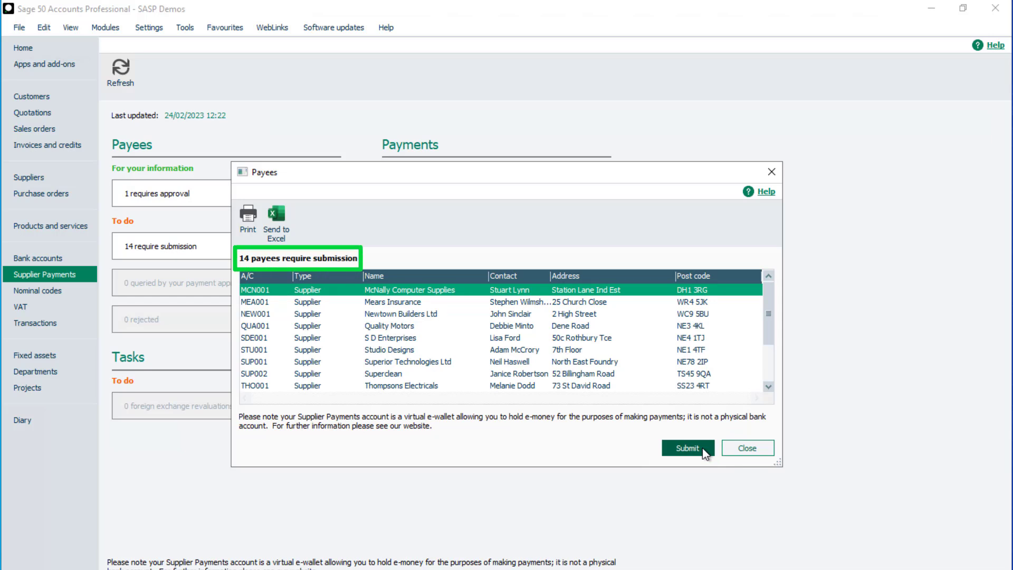
{"action": "left_click", "coordinate": [702, 449]}
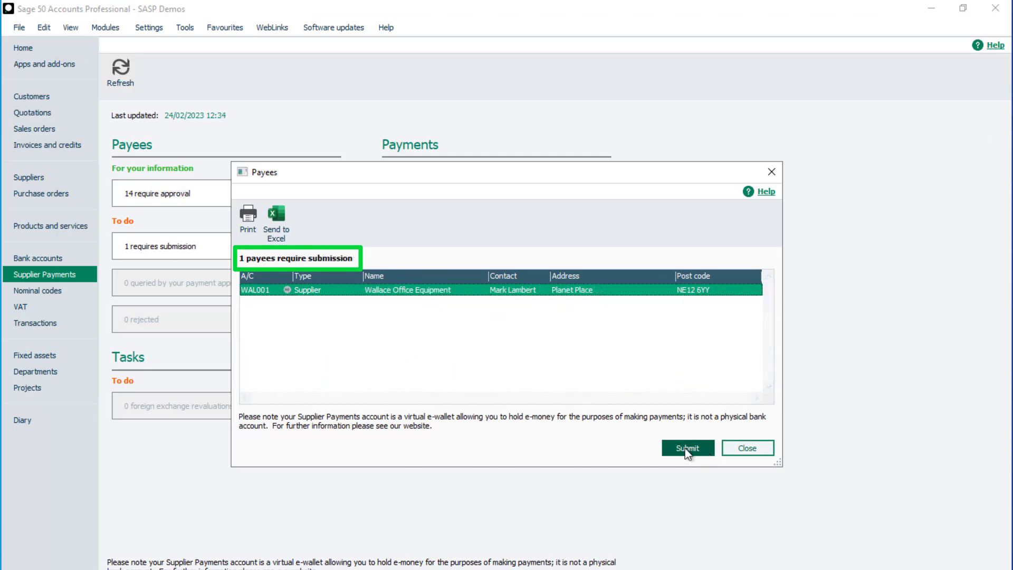
{"action": "left_click", "coordinate": [685, 448]}
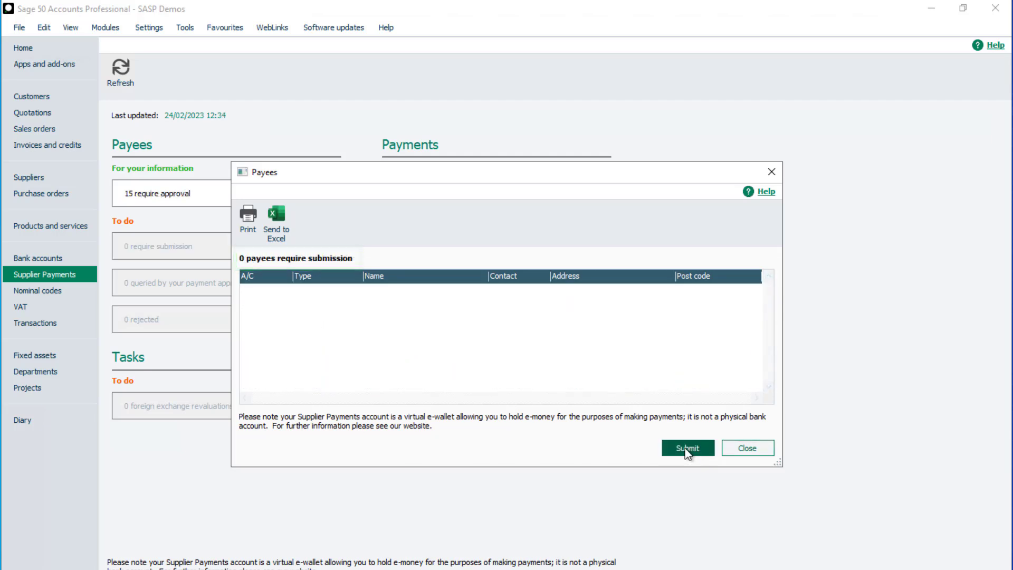
{"action": "left_click", "coordinate": [747, 448]}
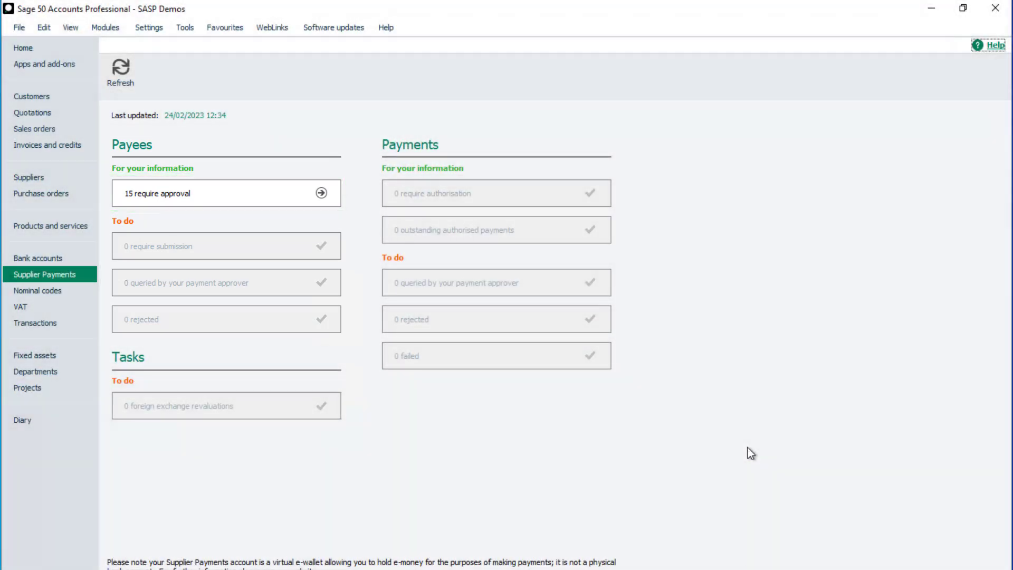
Review the 15 payees requiring approval in the Payees list, then close it
{"action": "left_click", "coordinate": [321, 192]}
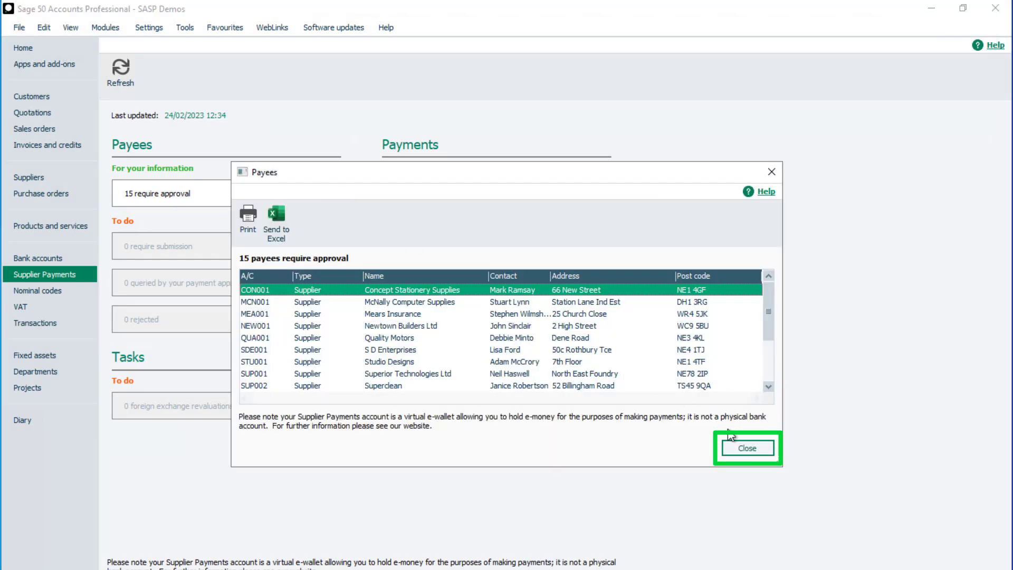
{"action": "left_click", "coordinate": [753, 450]}
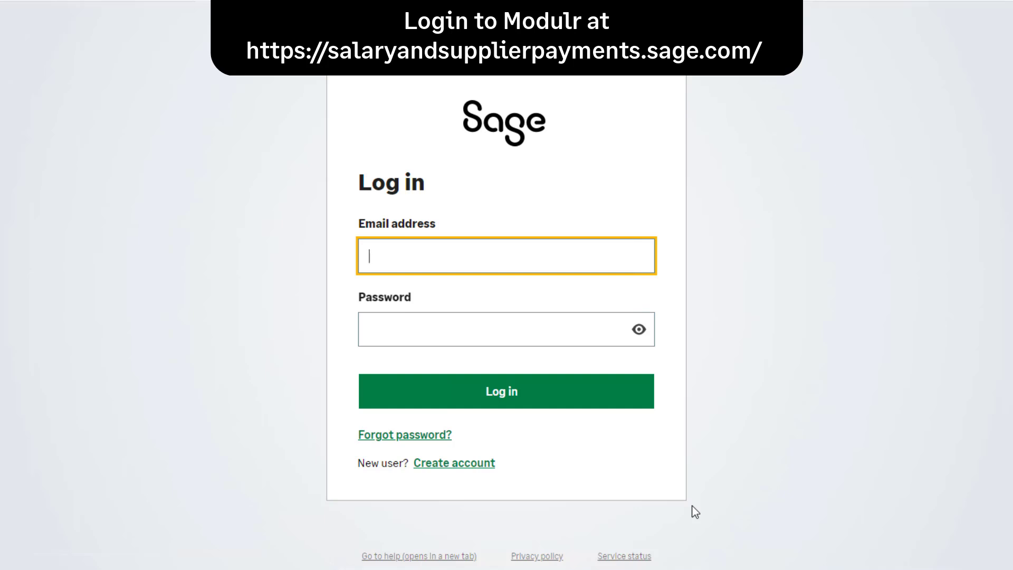
Sign in to the Modulr payments portal with the account e-mail address and password
{"action": "type", "text": "xxxxxxxxxxxxxxxxxxxx"}
{"action": "left_click", "coordinate": [468, 341]}
{"action": "type", "text": "xxxxxxxxxxx"}
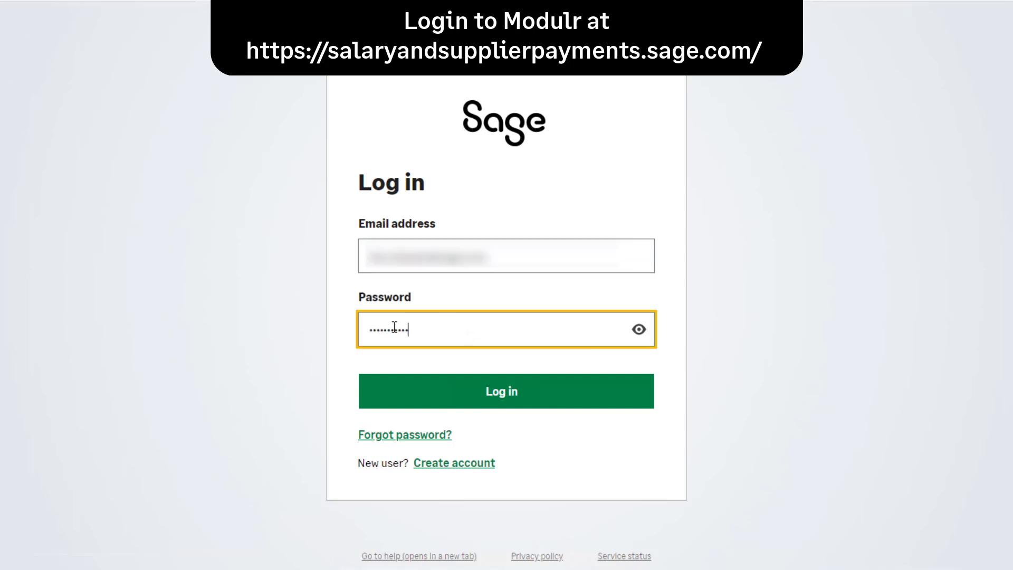
{"action": "left_click", "coordinate": [477, 404]}
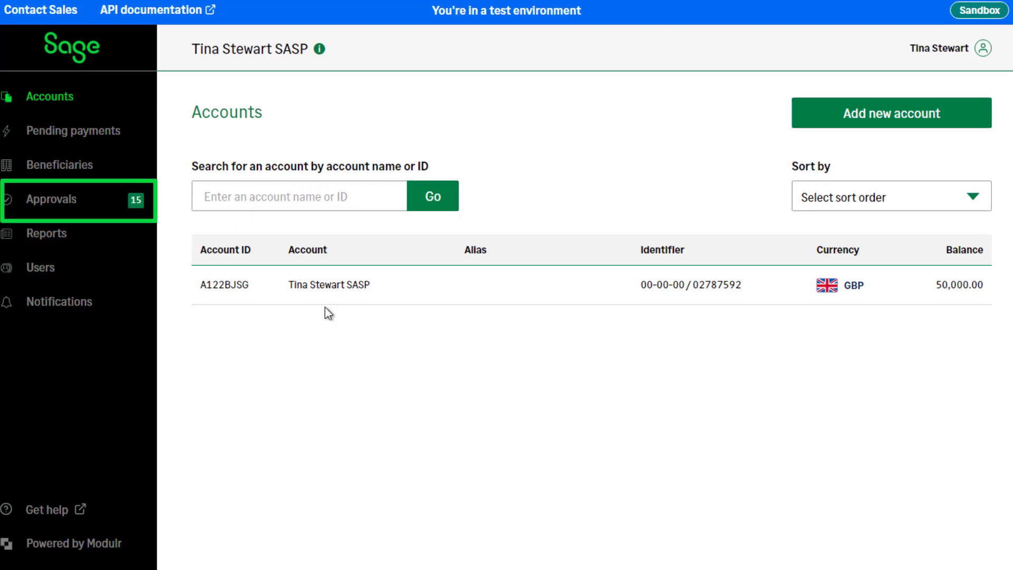
Approve Wallace Office Equipment from the pending beneficiary approvals
{"action": "left_click", "coordinate": [53, 204]}
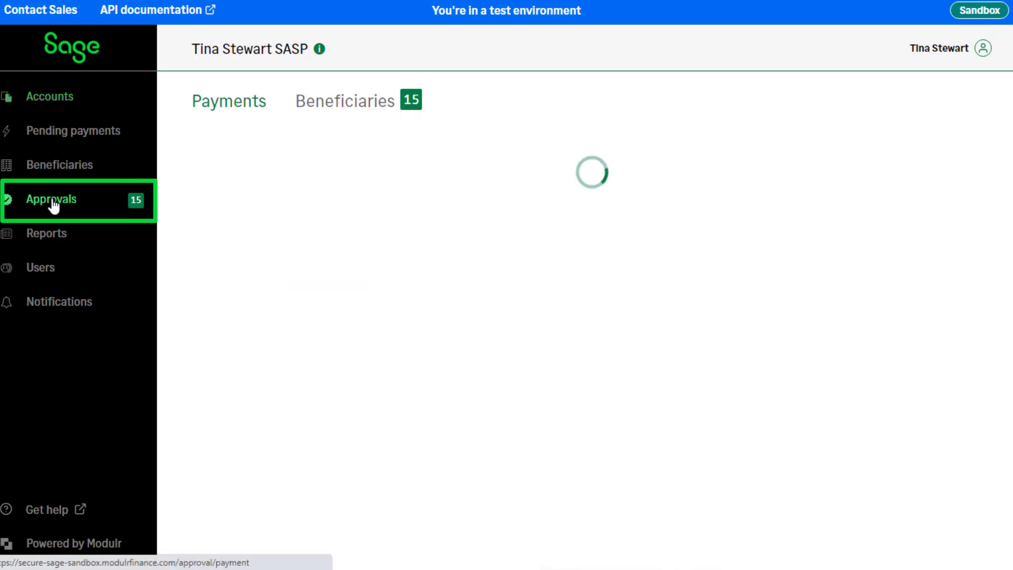
{"action": "left_click", "coordinate": [361, 110]}
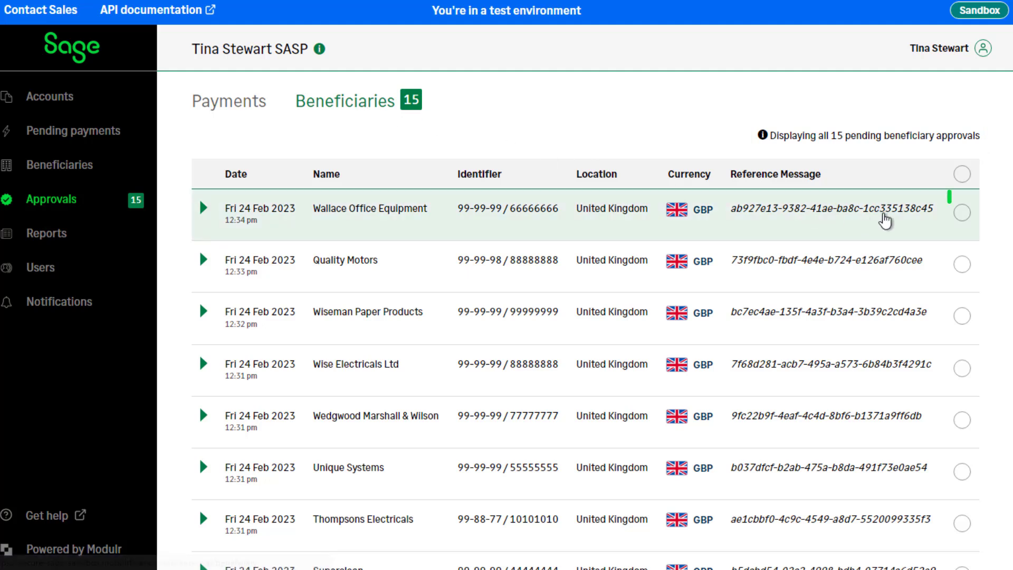
{"action": "left_click", "coordinate": [963, 216]}
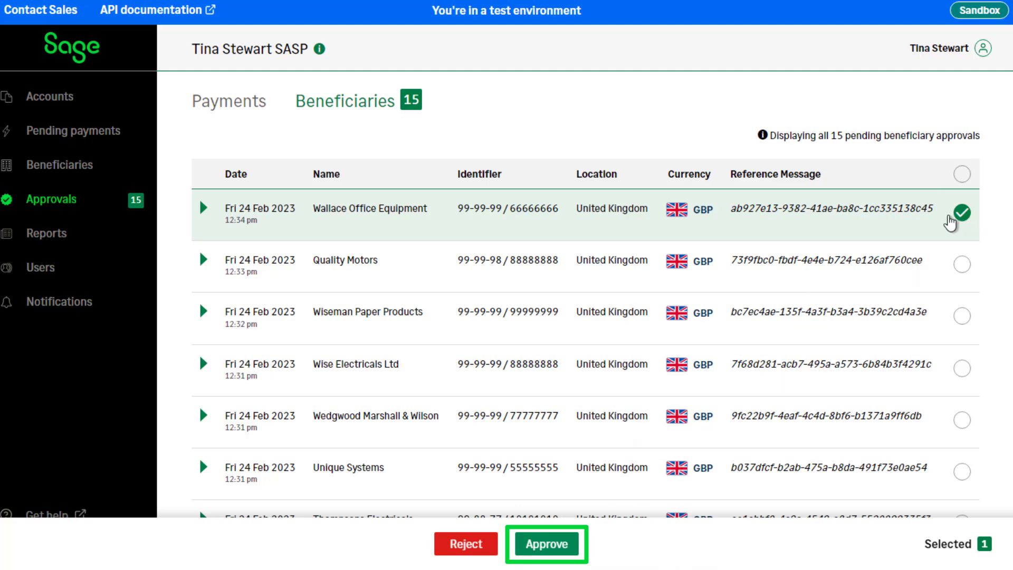
{"action": "left_click", "coordinate": [537, 549]}
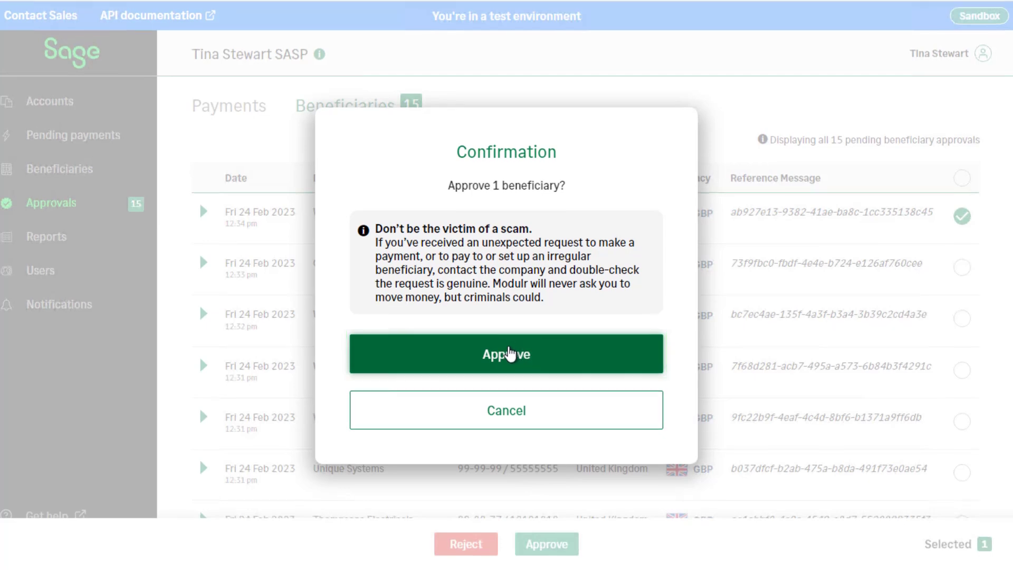
{"action": "left_click", "coordinate": [509, 354]}
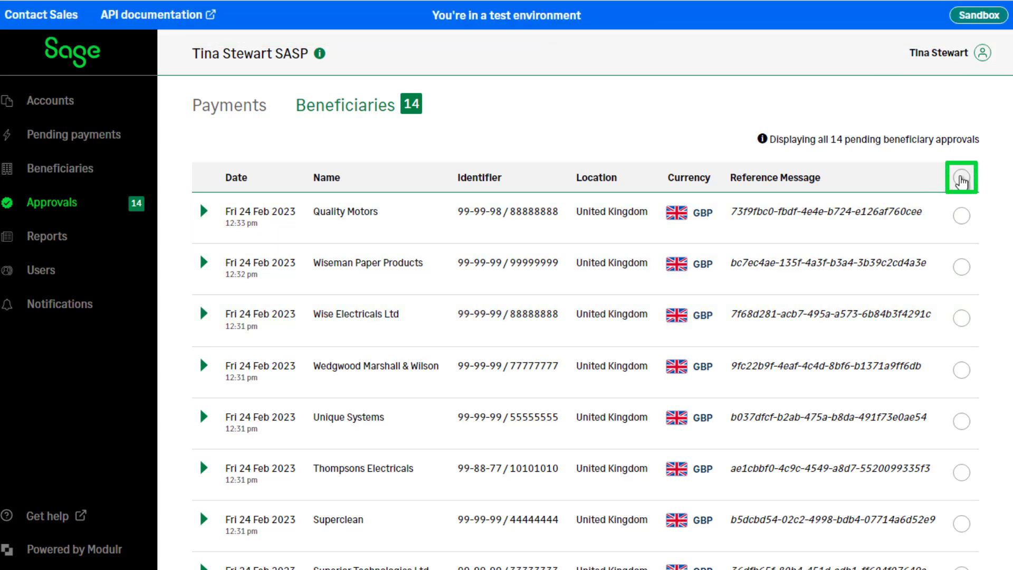
Approve the remaining 14 beneficiaries together and view the beneficiaries list
{"action": "left_click", "coordinate": [961, 181]}
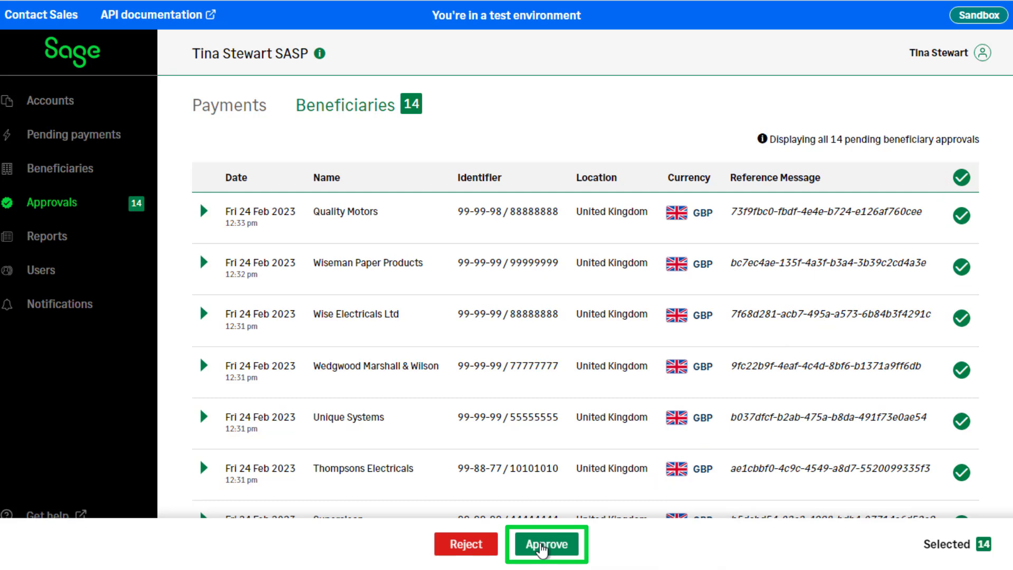
{"action": "left_click", "coordinate": [541, 546]}
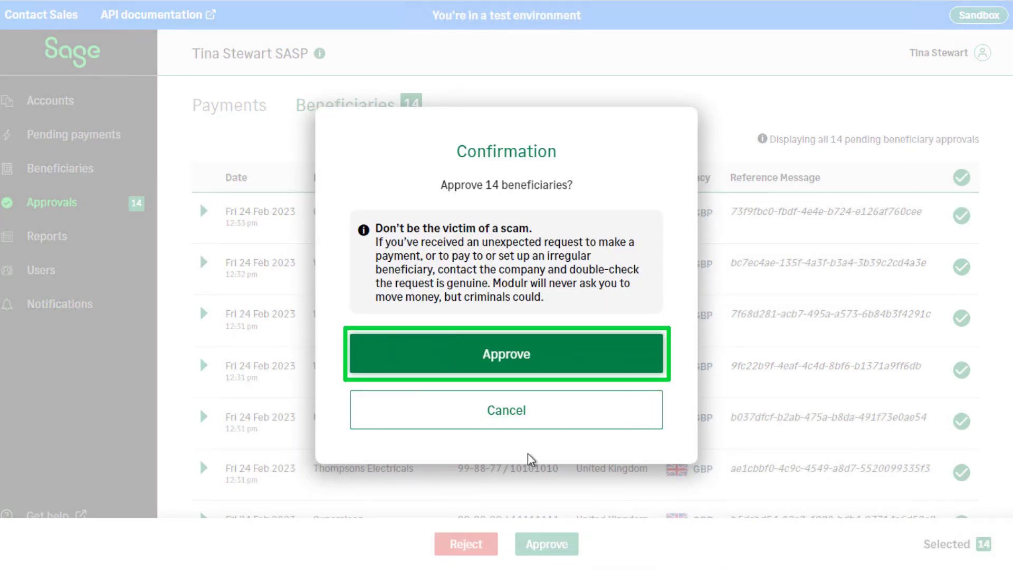
{"action": "left_click", "coordinate": [505, 363]}
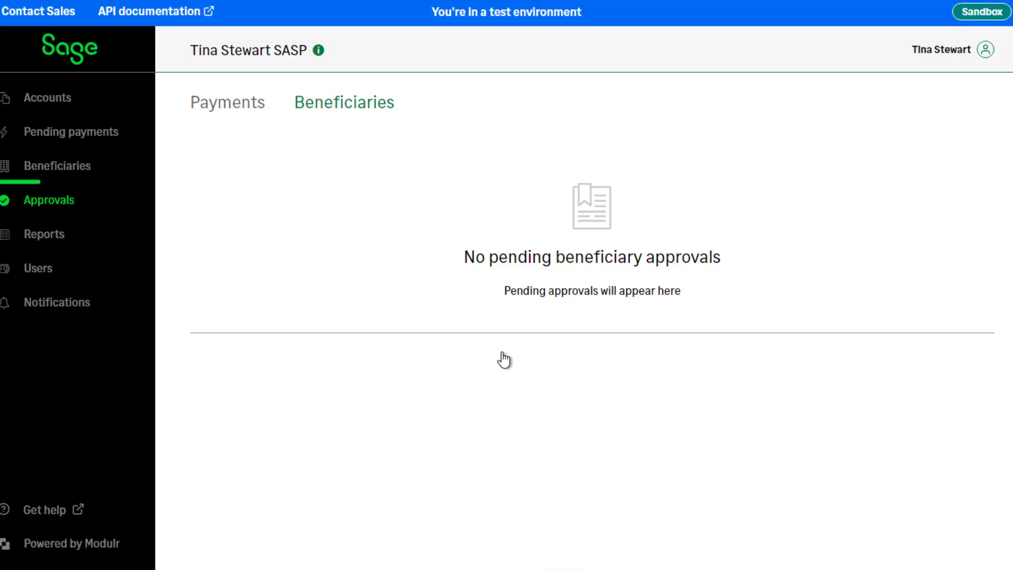
{"action": "left_click", "coordinate": [51, 167]}
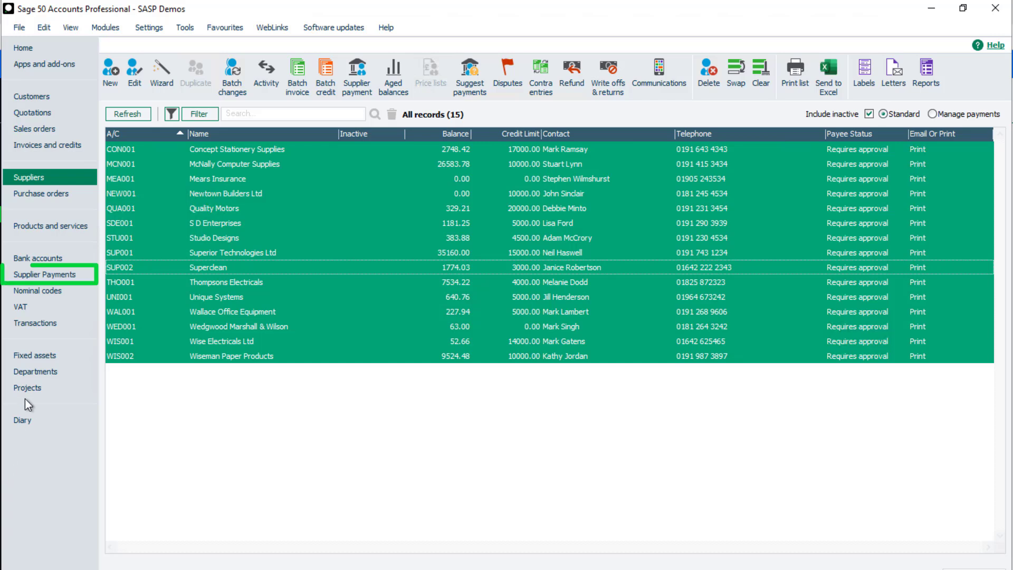
Refresh the Supplier Payments dashboard and confirm all 15 suppliers show Payee Status Approved
{"action": "left_click", "coordinate": [71, 275]}
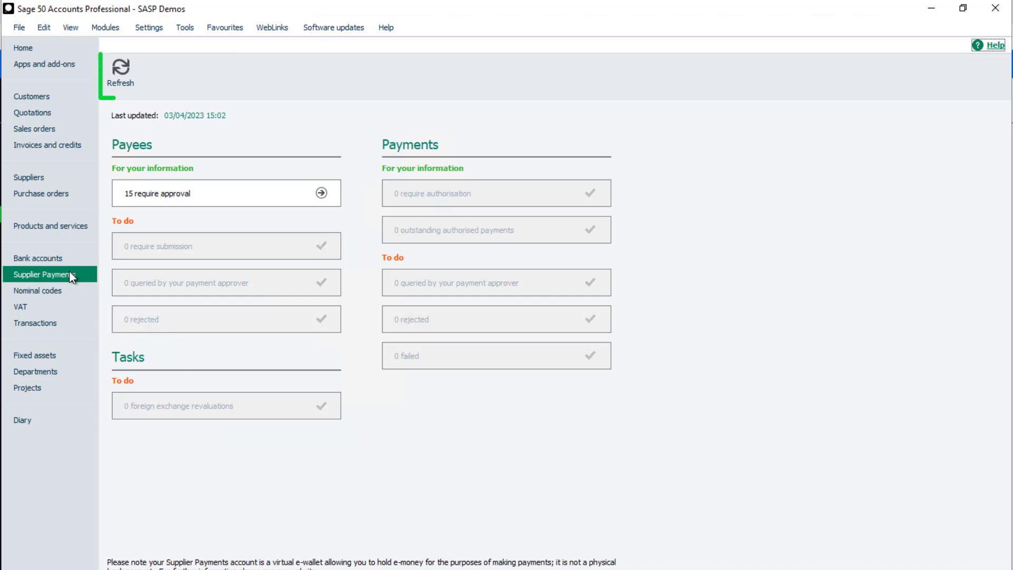
{"action": "left_click", "coordinate": [121, 80]}
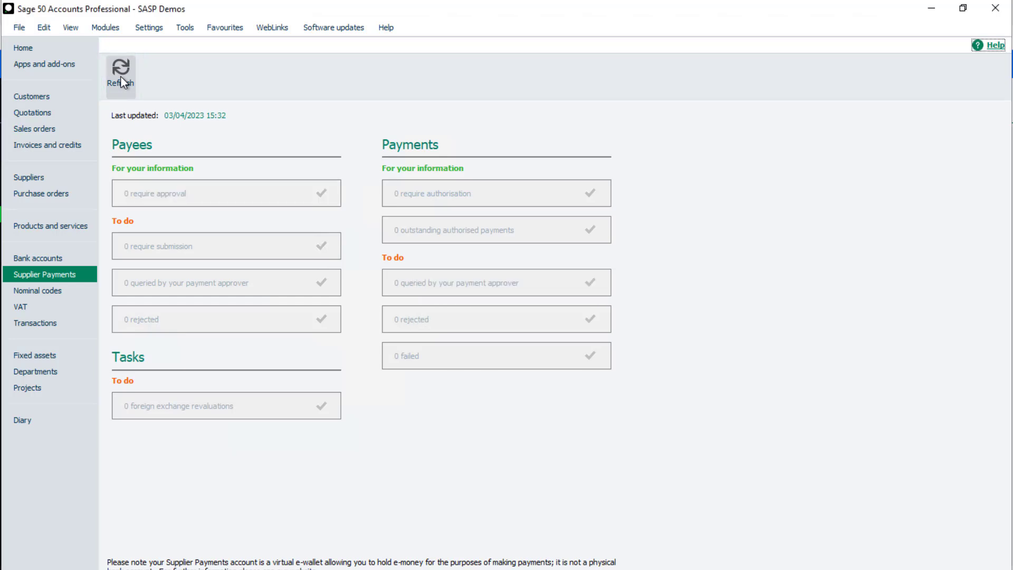
{"action": "left_click", "coordinate": [29, 178]}
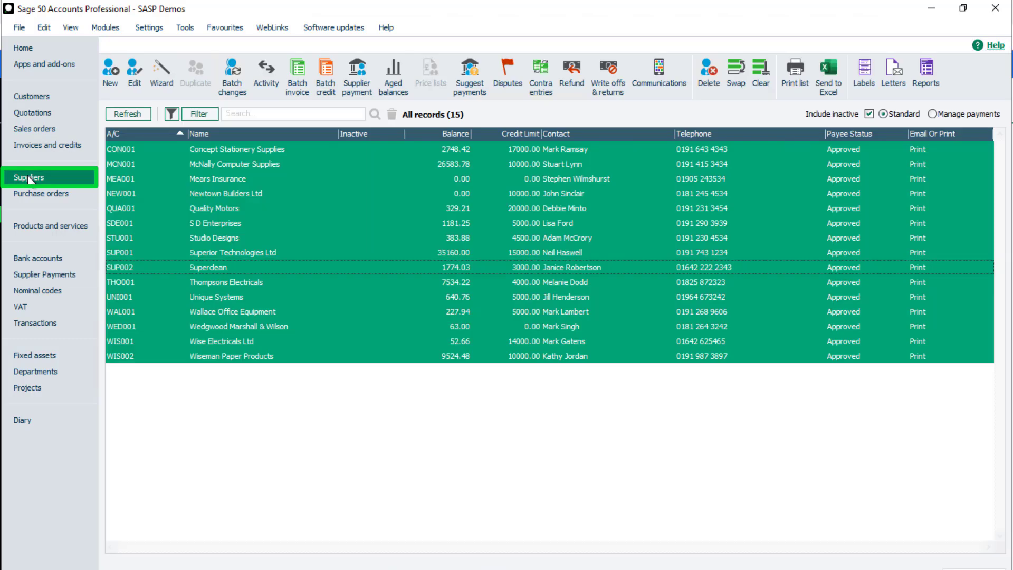